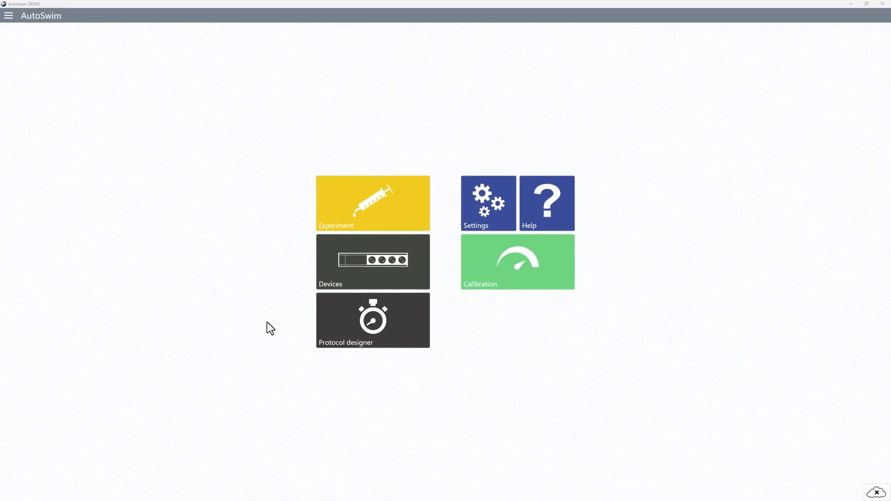
Open the protocol designer and expand the tools of the graph's time legend
{"action": "left_click", "coordinate": [374, 328]}
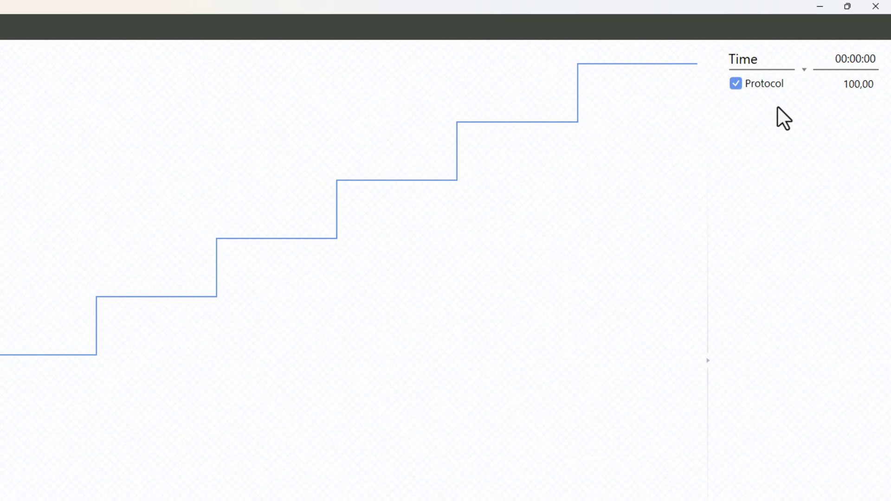
{"action": "left_click", "coordinate": [805, 70]}
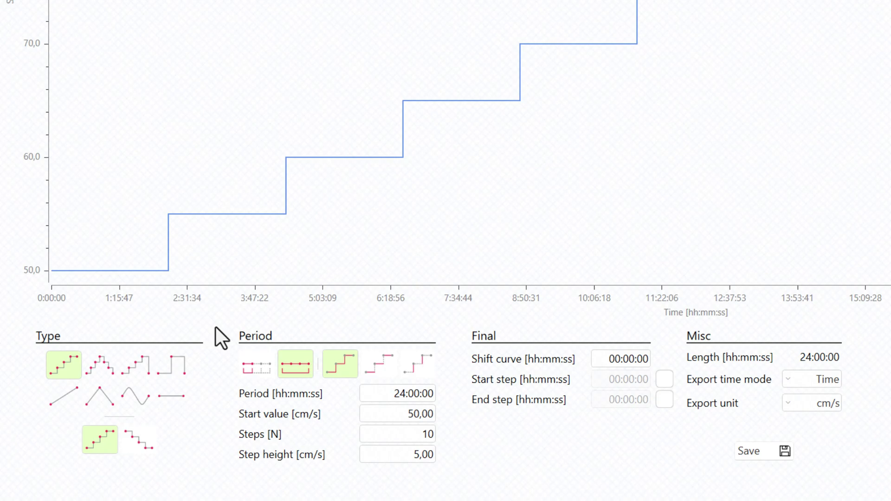
Try the up-and-down staircase, sine and resetting staircase curve types, including the descending variant of the resetting staircase
{"action": "left_click", "coordinate": [102, 363]}
{"action": "left_click", "coordinate": [132, 399]}
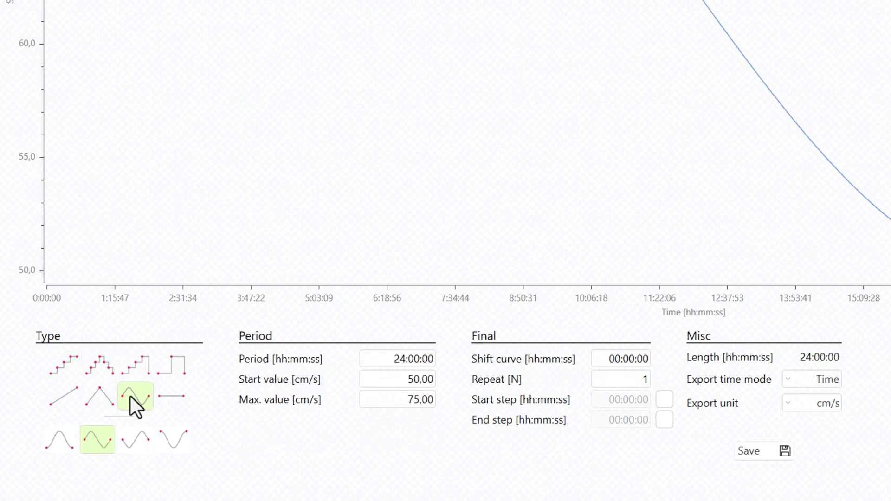
{"action": "left_click", "coordinate": [141, 370]}
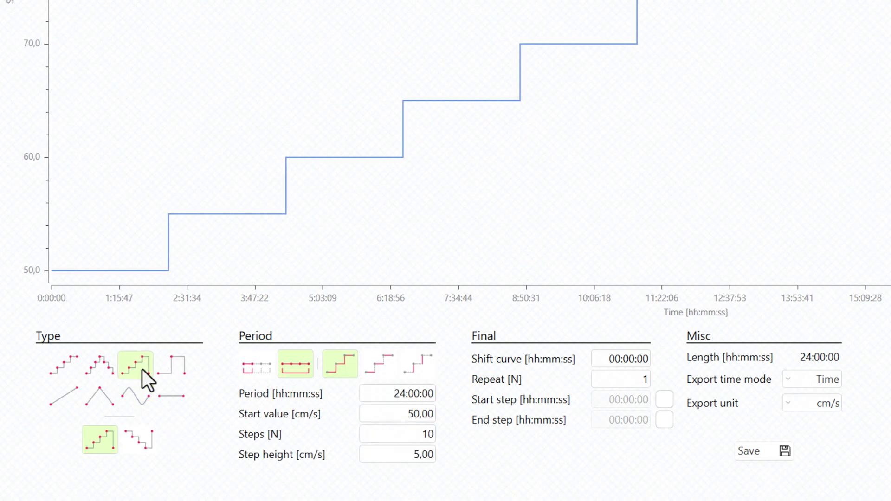
{"action": "left_click", "coordinate": [141, 436]}
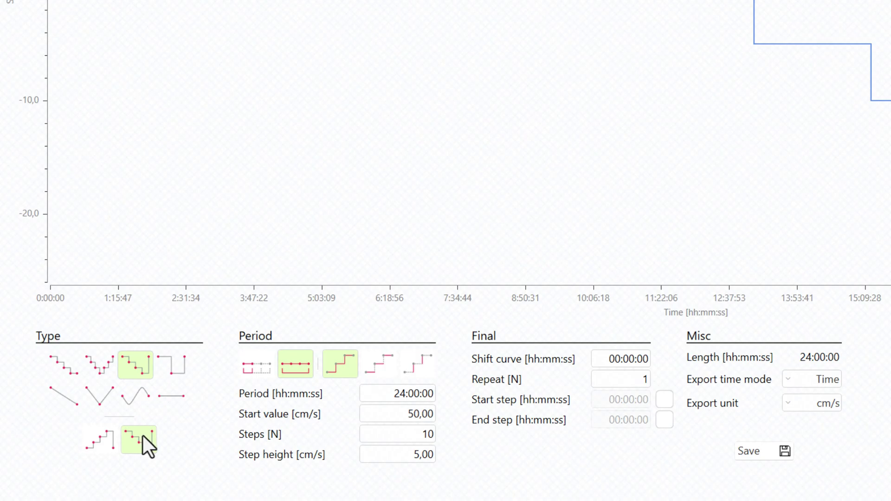
Choose the up-and-down staircase curve that rises first, and define its period by step length
{"action": "left_click", "coordinate": [99, 365]}
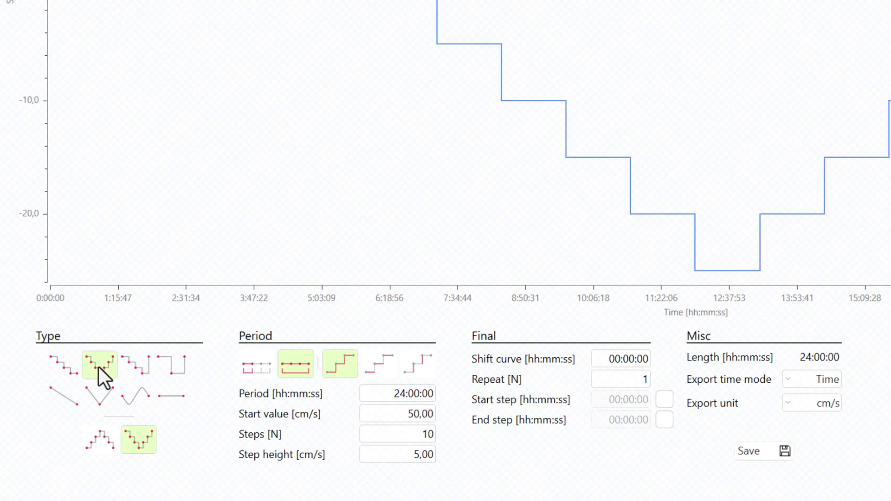
{"action": "left_click", "coordinate": [102, 440]}
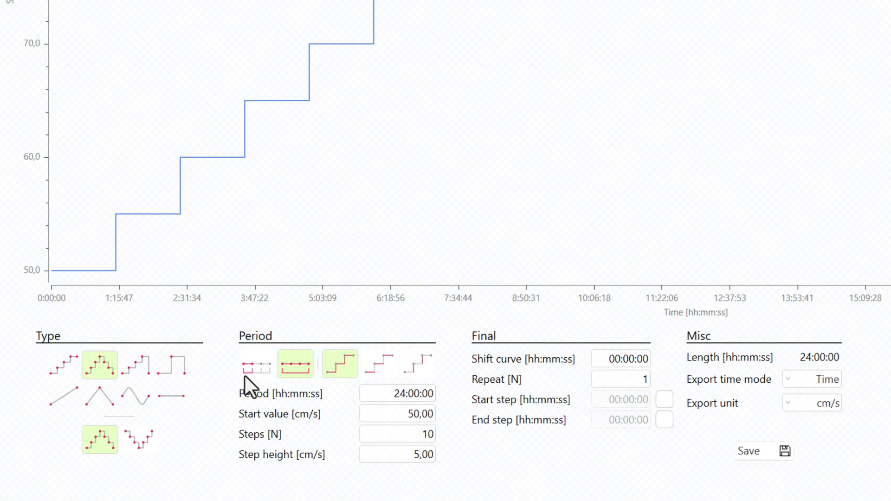
{"action": "left_click", "coordinate": [255, 367]}
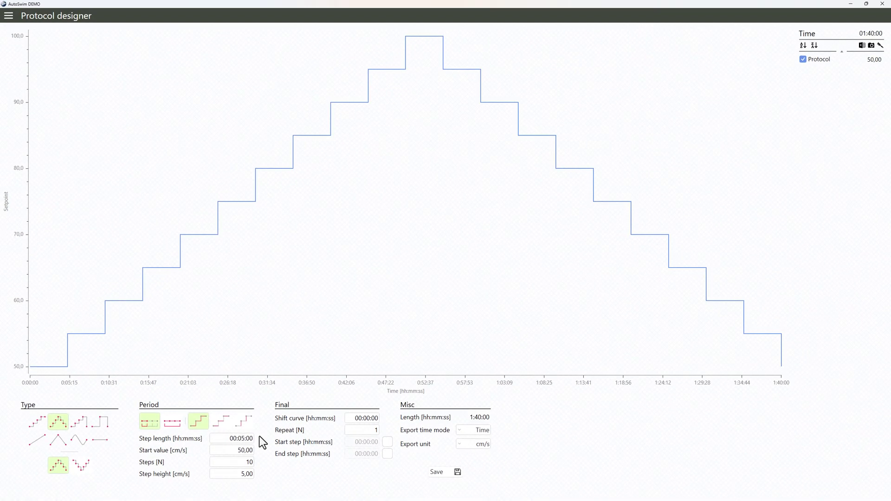
Set the protocol's step length to 00:03:00 and its start value to 49 cm/s
{"action": "left_click", "coordinate": [241, 438]}
{"action": "scroll", "coordinate": [241, 438], "scroll_direction": "up", "scroll_amount": 3}
{"action": "scroll", "coordinate": [242, 439], "scroll_direction": "down", "scroll_amount": 5}
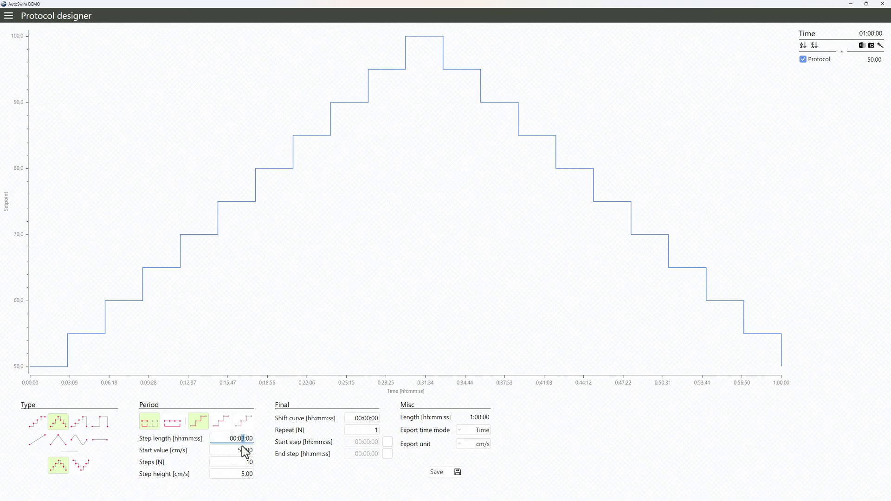
{"action": "left_click", "coordinate": [239, 450]}
{"action": "scroll", "coordinate": [237, 450], "scroll_direction": "down", "scroll_amount": 1}
Set the number of steps to 11 and the step height to 4 cm/s
{"action": "left_click", "coordinate": [234, 459]}
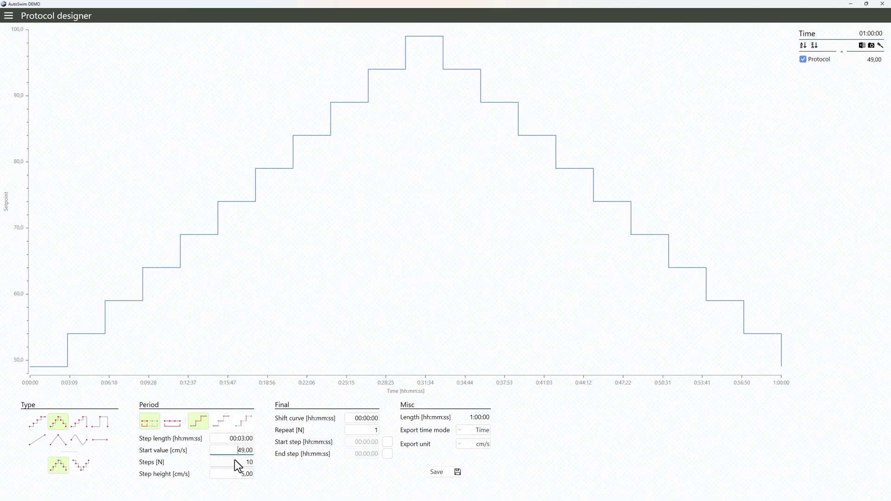
{"action": "scroll", "coordinate": [237, 462], "scroll_direction": "up", "scroll_amount": 1}
{"action": "left_click", "coordinate": [239, 474]}
{"action": "scroll", "coordinate": [239, 476], "scroll_direction": "up", "scroll_amount": 2}
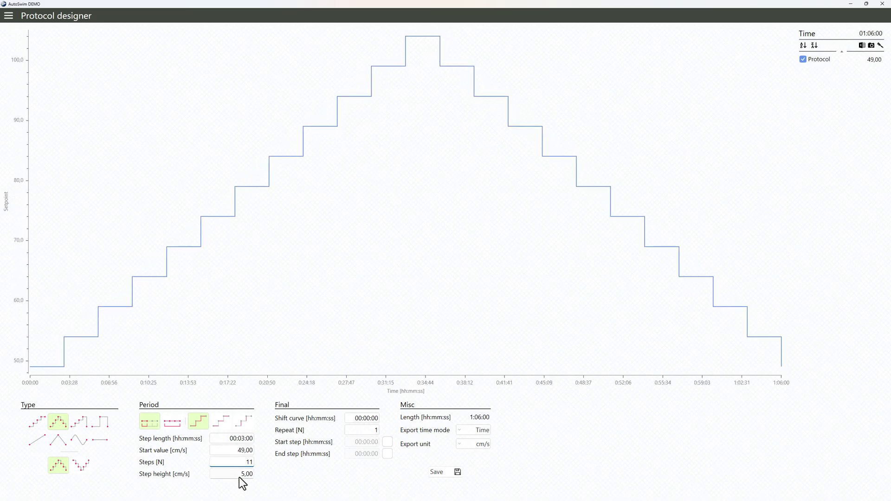
{"action": "scroll", "coordinate": [240, 475], "scroll_direction": "down", "scroll_amount": 3}
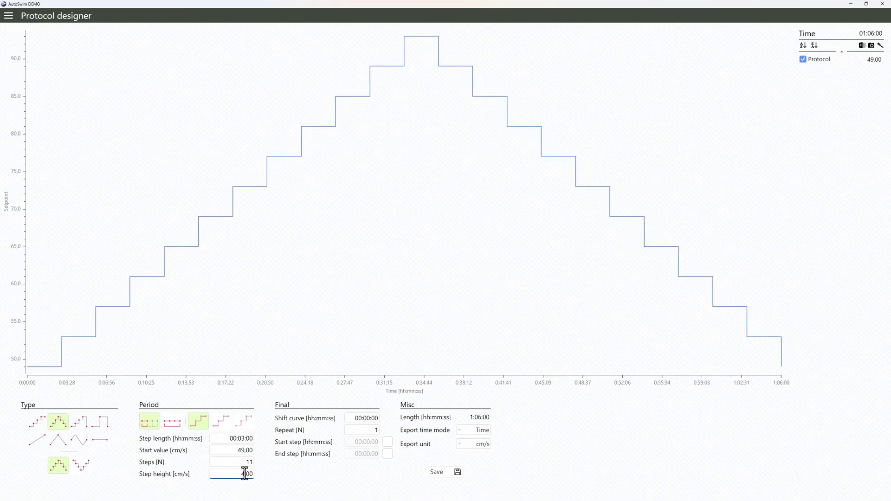
{"action": "left_click", "coordinate": [261, 457]}
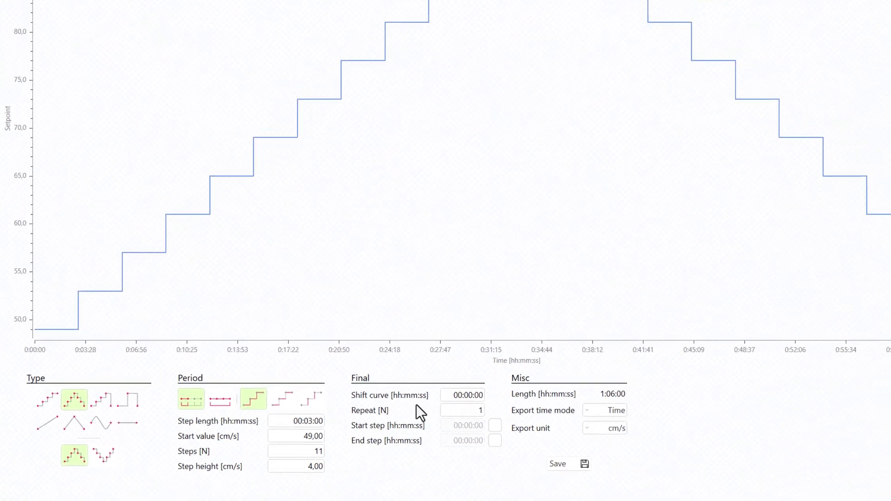
Try shifting the curve by one minute, reset the shift to zero, and keep a single repeat
{"action": "left_click", "coordinate": [390, 414]}
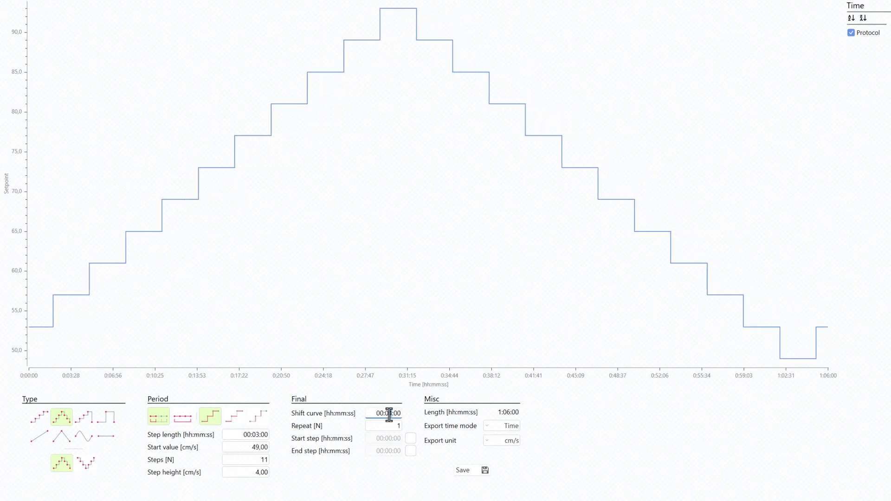
{"action": "left_click", "coordinate": [394, 426]}
{"action": "type", "text": "1"}
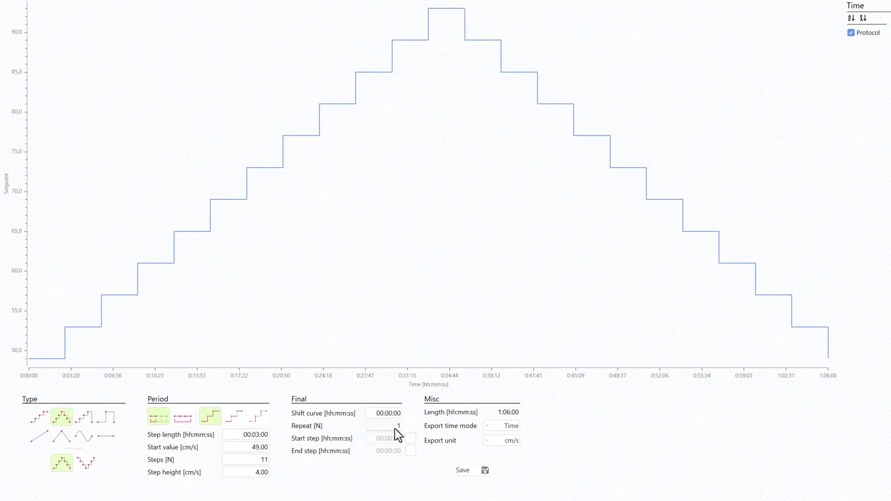
Enable the start step, try a duration of 00:01:00, and disable it again
{"action": "left_click", "coordinate": [410, 438]}
{"action": "left_click", "coordinate": [390, 440]}
{"action": "type", "text": "1"}
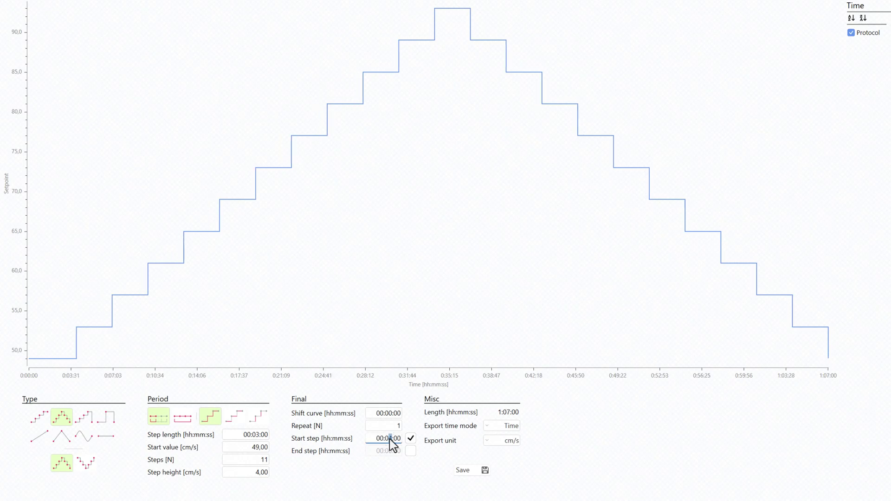
{"action": "left_click", "coordinate": [410, 438]}
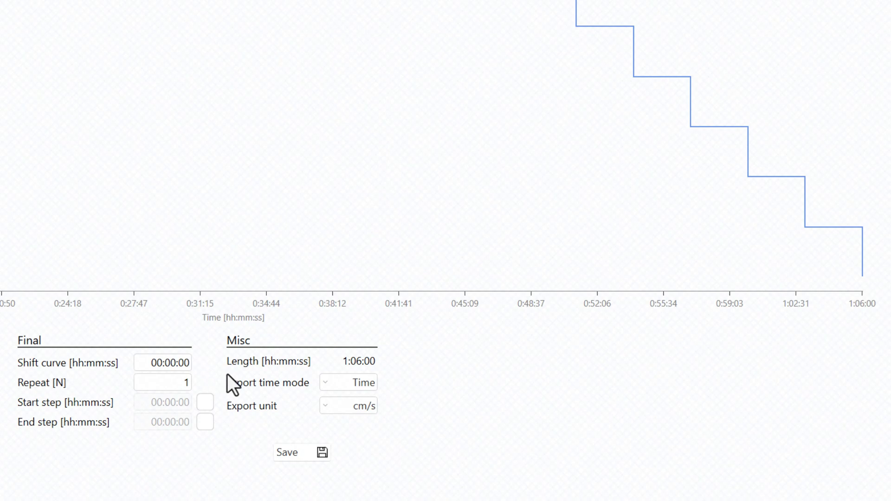
Examine the available export time modes and export units, keeping Time and cm/s
{"action": "left_click", "coordinate": [341, 385]}
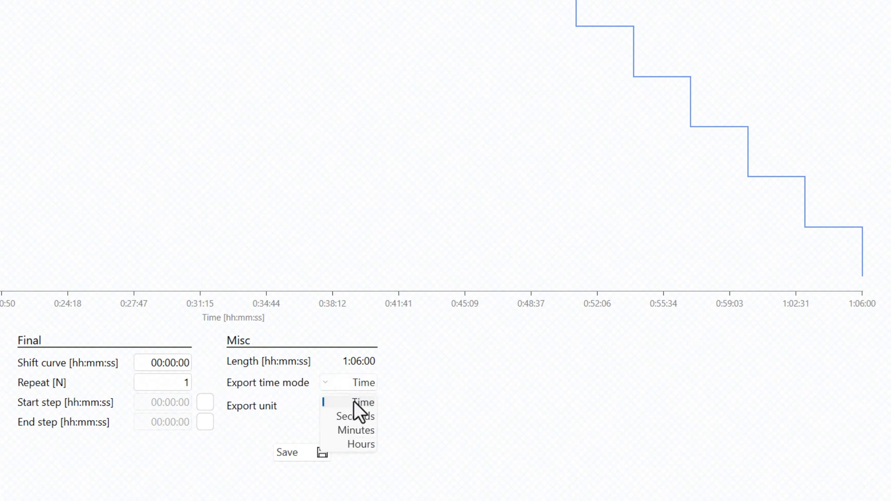
{"action": "left_click", "coordinate": [367, 401]}
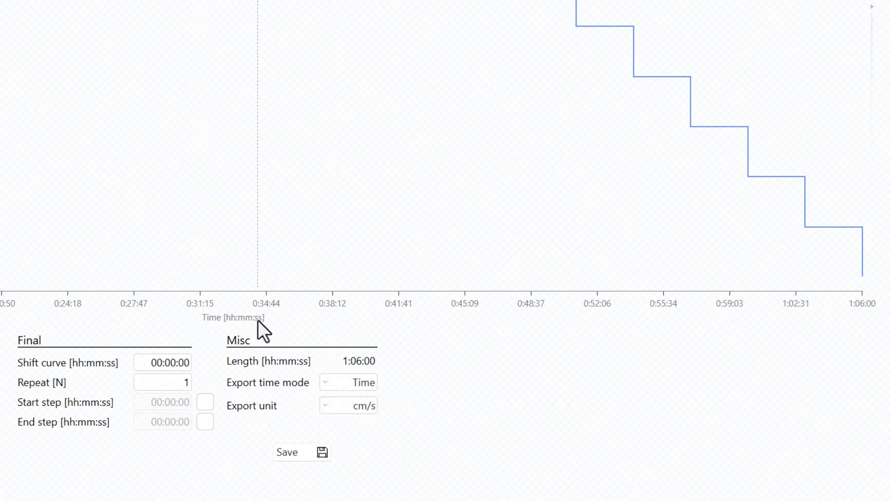
{"action": "left_click", "coordinate": [350, 383]}
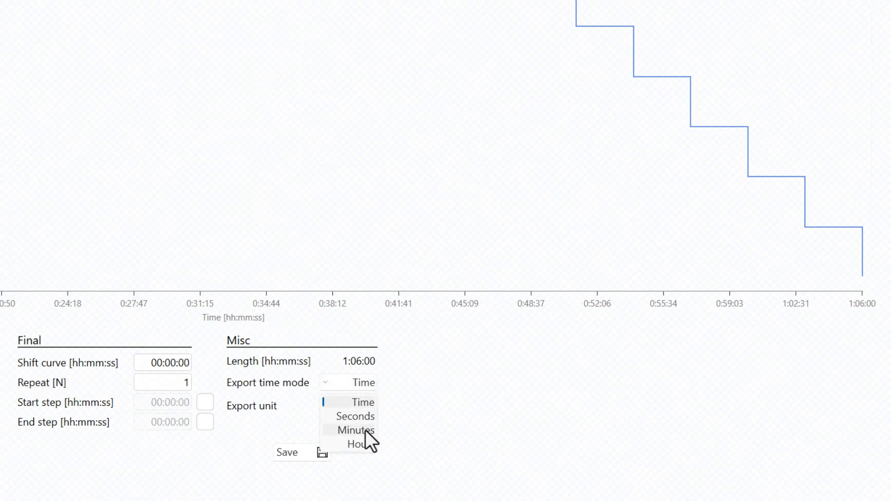
{"action": "left_click", "coordinate": [416, 404]}
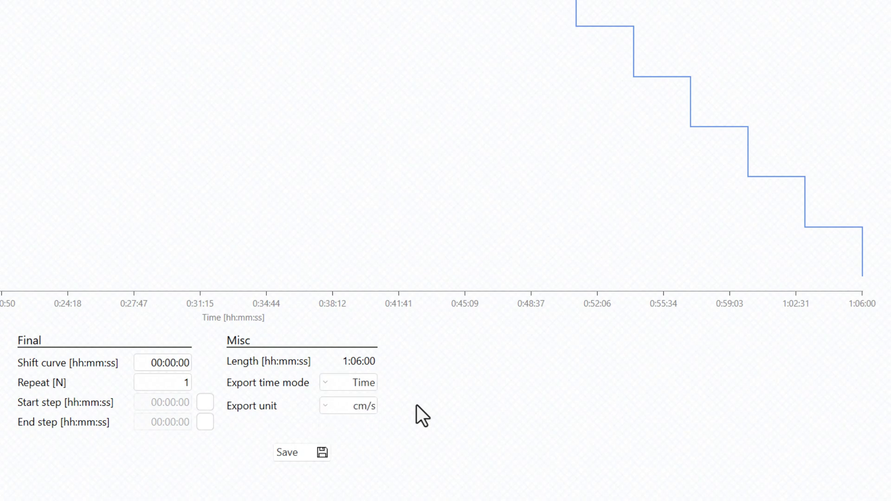
{"action": "left_click", "coordinate": [360, 410]}
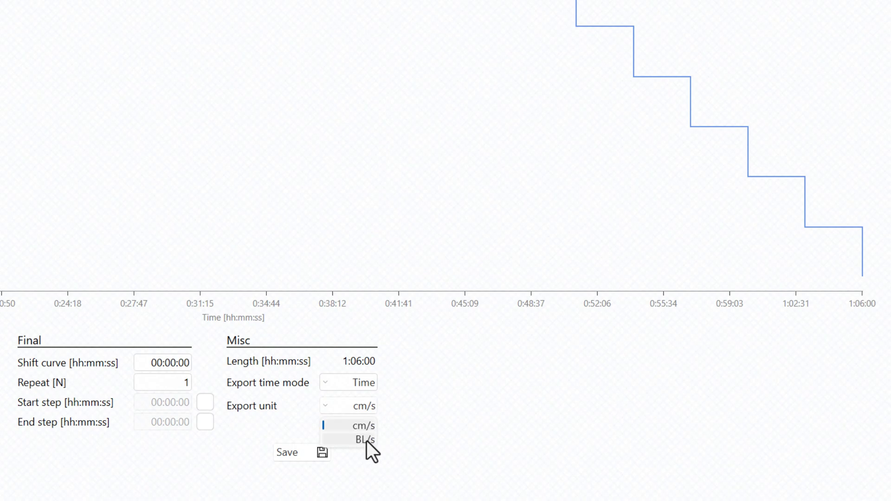
{"action": "left_click", "coordinate": [401, 425]}
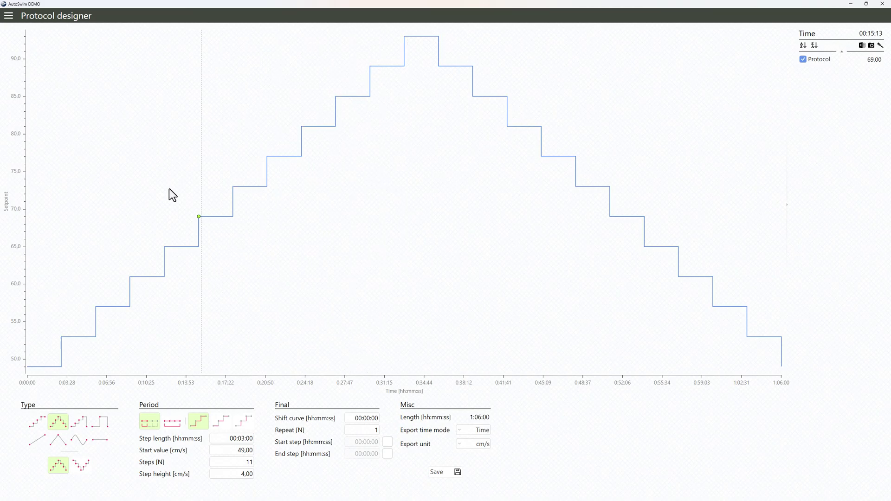
Leave the protocol designer and return to the main screen
{"action": "left_click", "coordinate": [9, 16]}
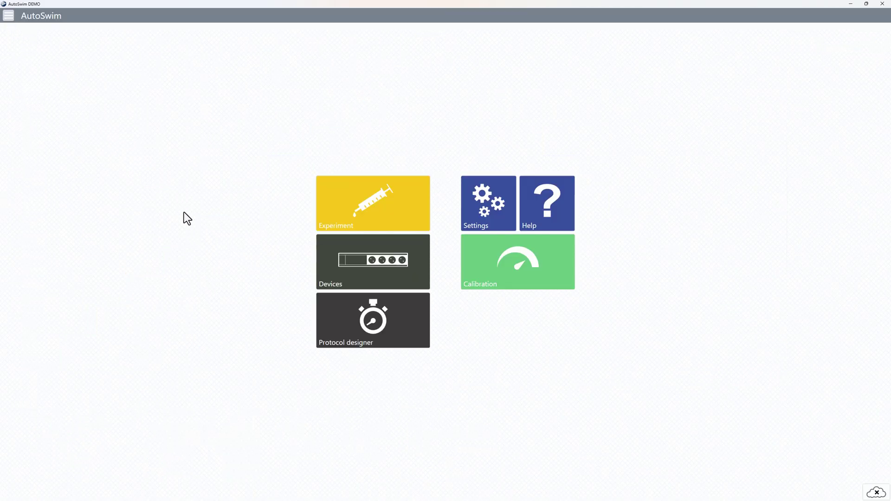